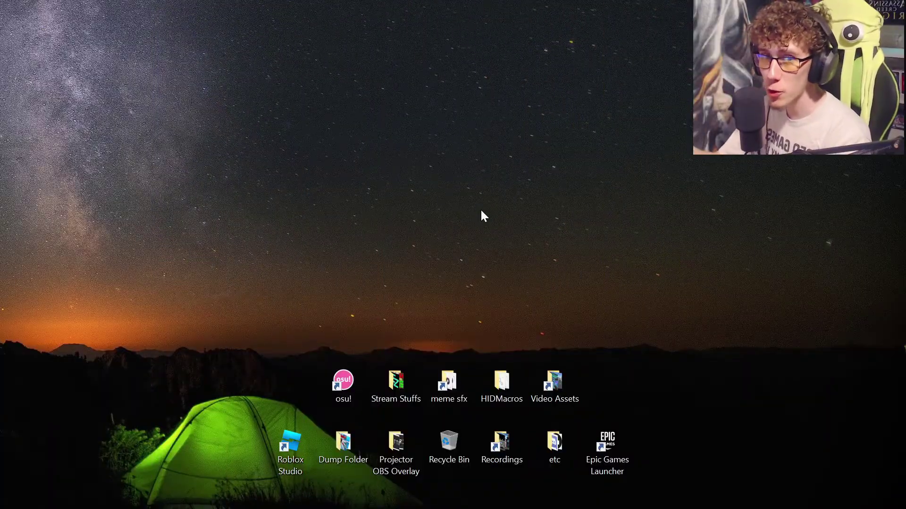
# - Launch Roblox Studio, create a Classic Baseplate place, and tilt the view down onto the baseplate
pyautogui.doubleClick(290, 445)
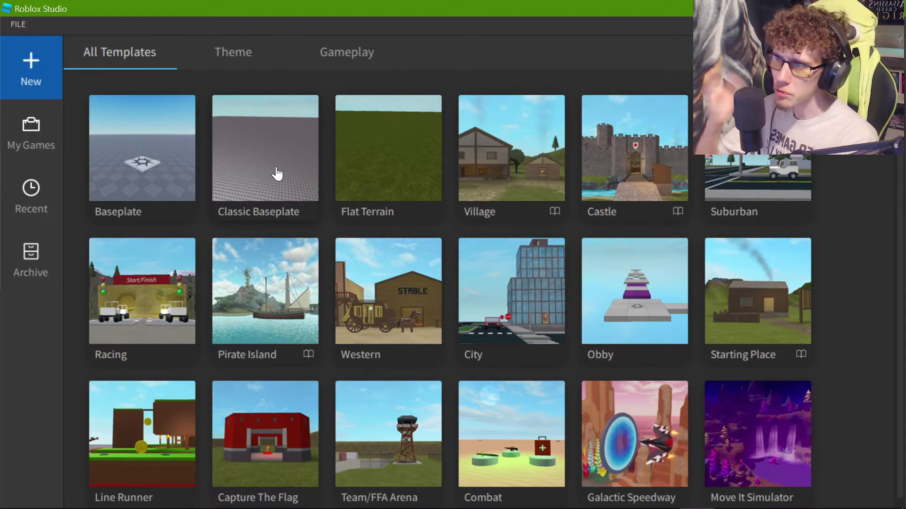
pyautogui.click(277, 172)
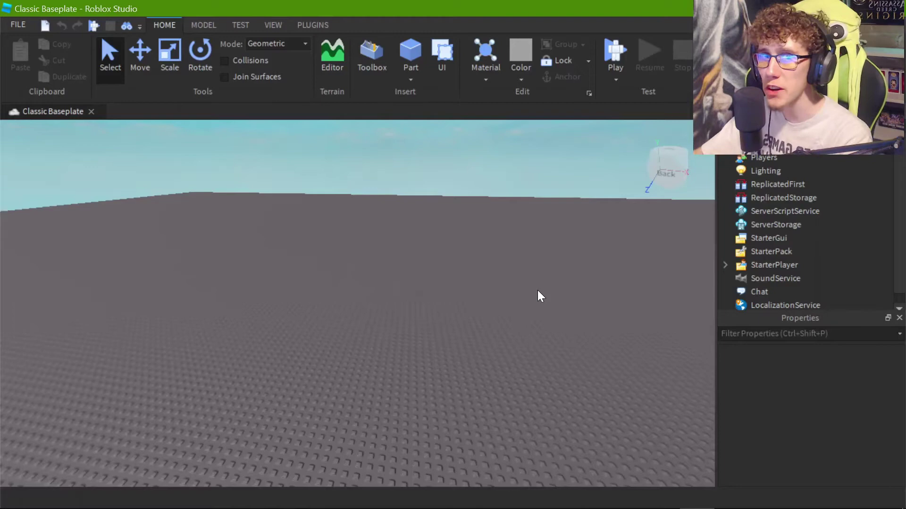
pyautogui.moveTo(537, 156); pyautogui.dragTo(582, 76, button='right')
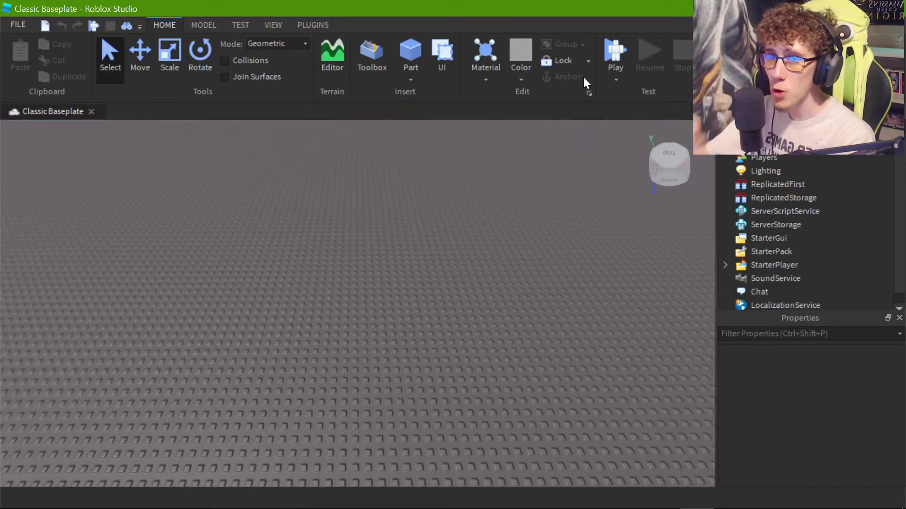
# - Play-test so the avatar spawns, then select its model in Explorer and open its context menu
pyautogui.click(613, 49)
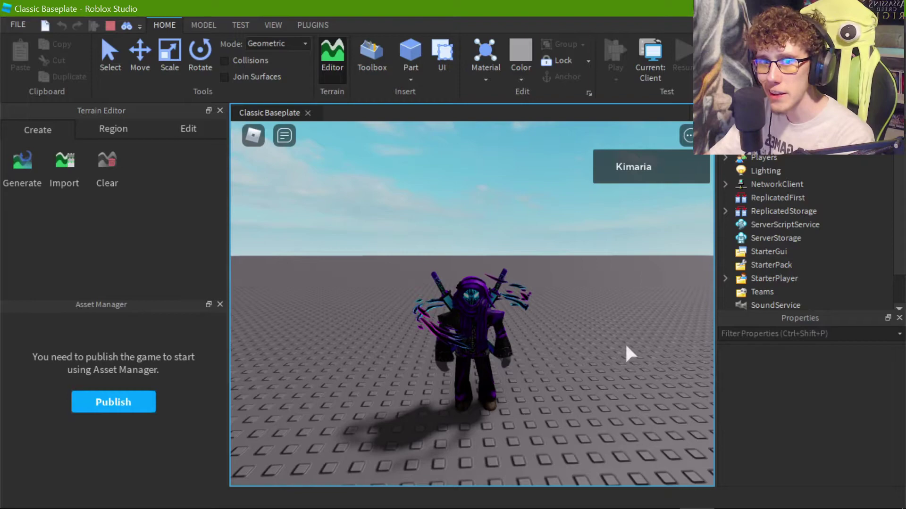
pyautogui.scroll(2, 802, 231)
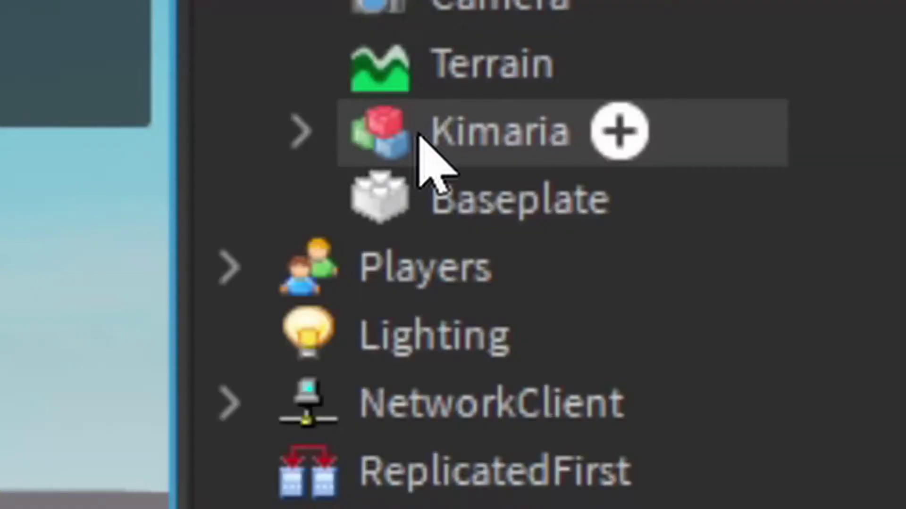
pyautogui.click(762, 185)
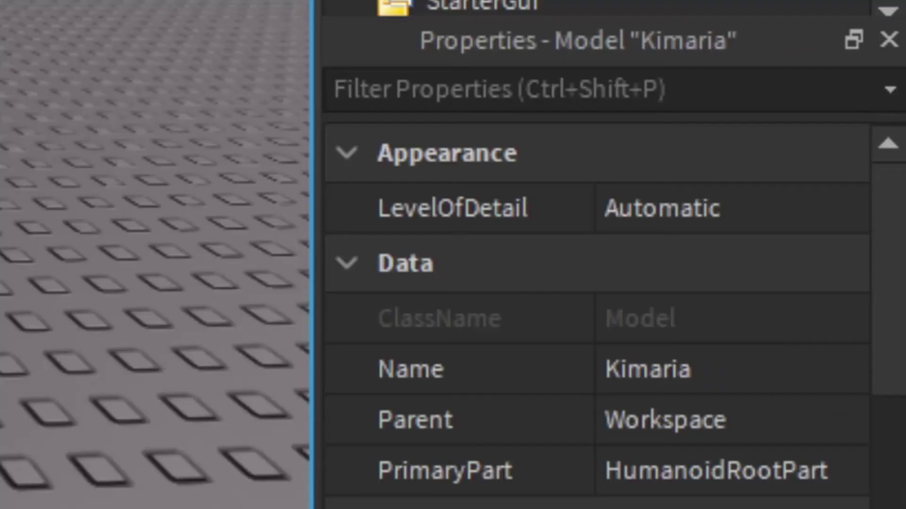
pyautogui.rightClick(538, 142)
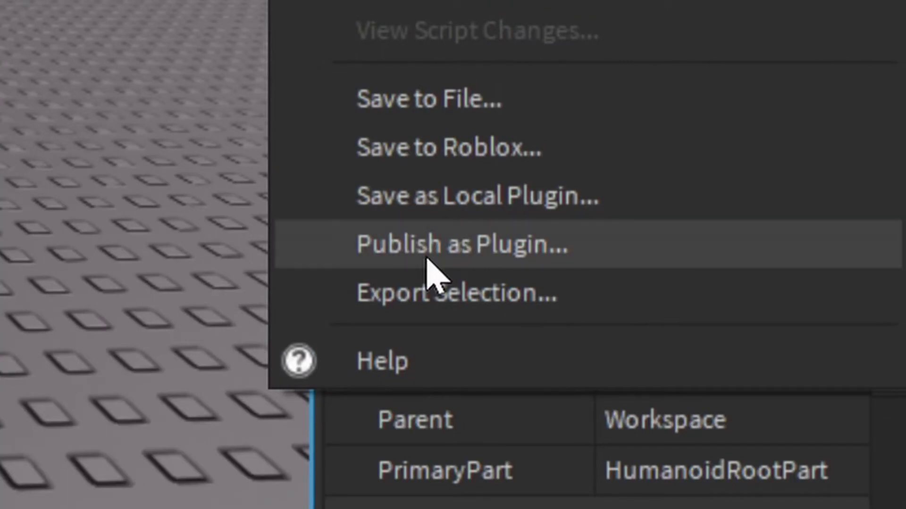
pyautogui.click(476, 309)
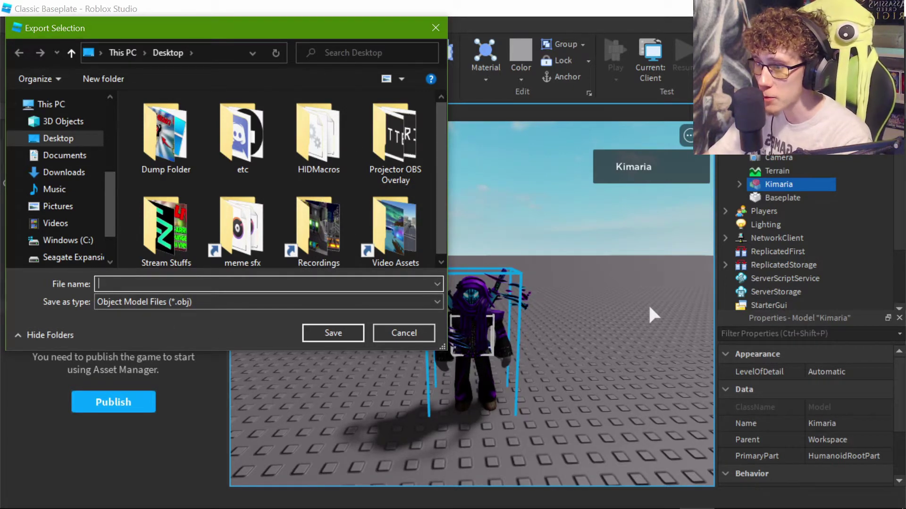
pyautogui.write('kimariamodel')
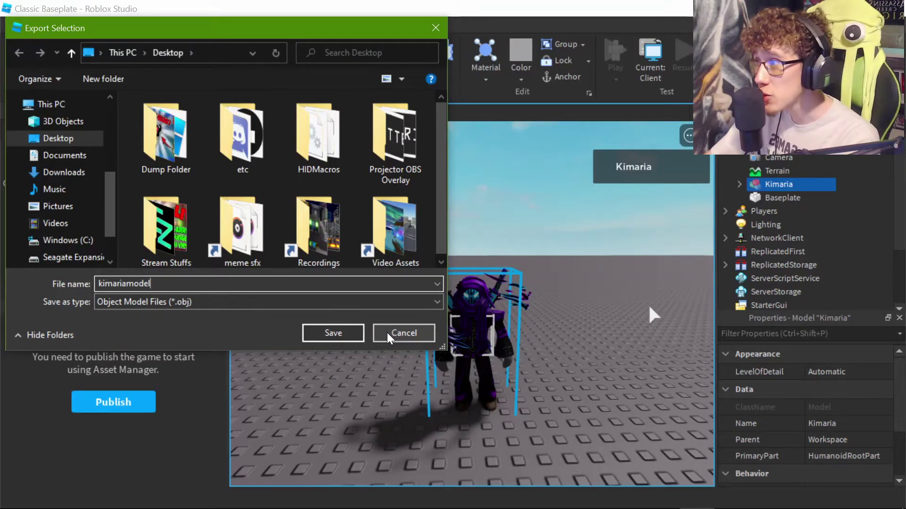
pyautogui.click(386, 332)
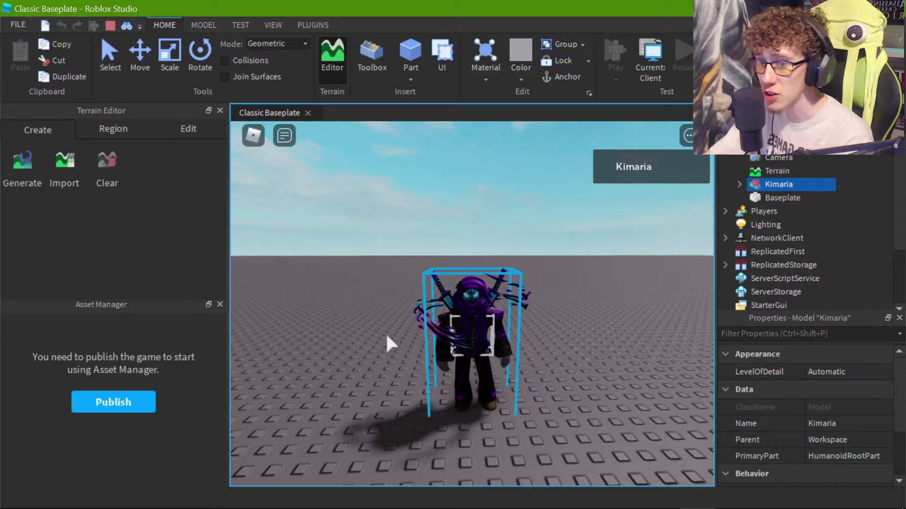
# - Copy the spawned avatar, stop the play test, paste it into the place and frame it
pyautogui.hotkey('ctrl', 'c')
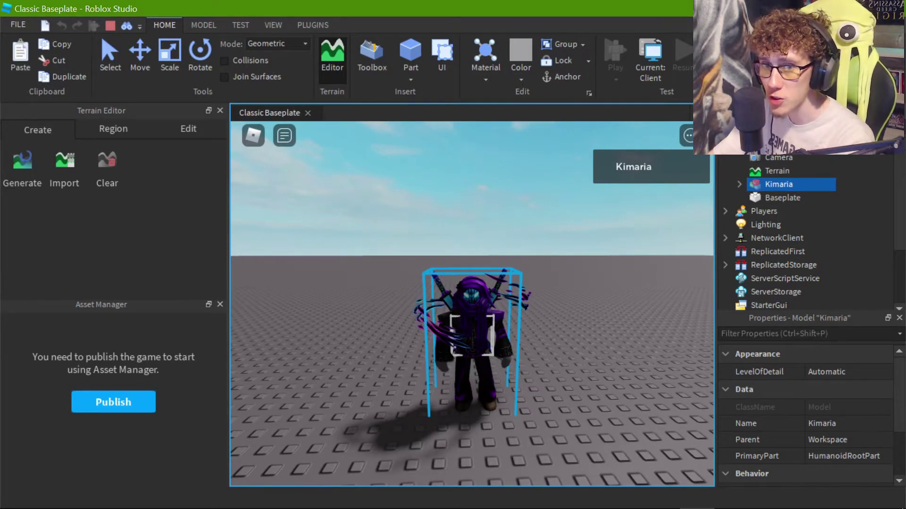
pyautogui.hotkey('shift', 'F5')
pyautogui.rightClick(368, 213)
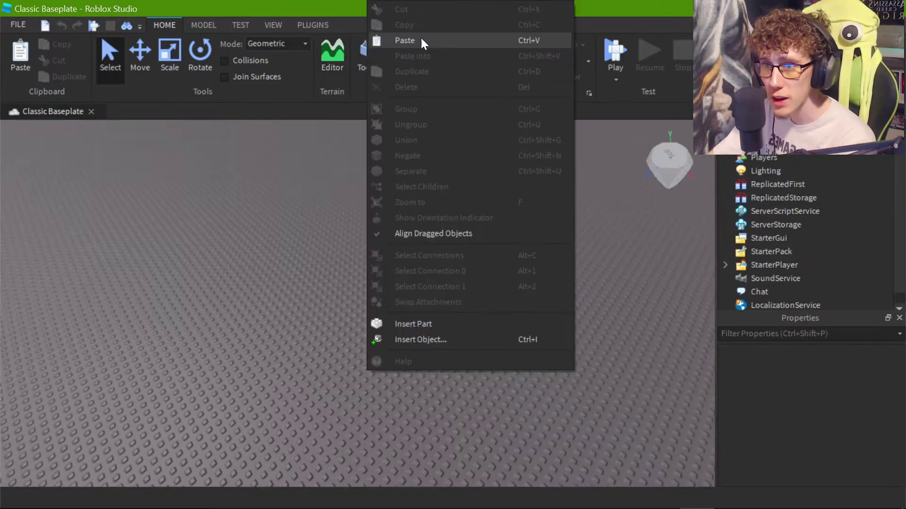
pyautogui.click(421, 41)
pyautogui.press('f')
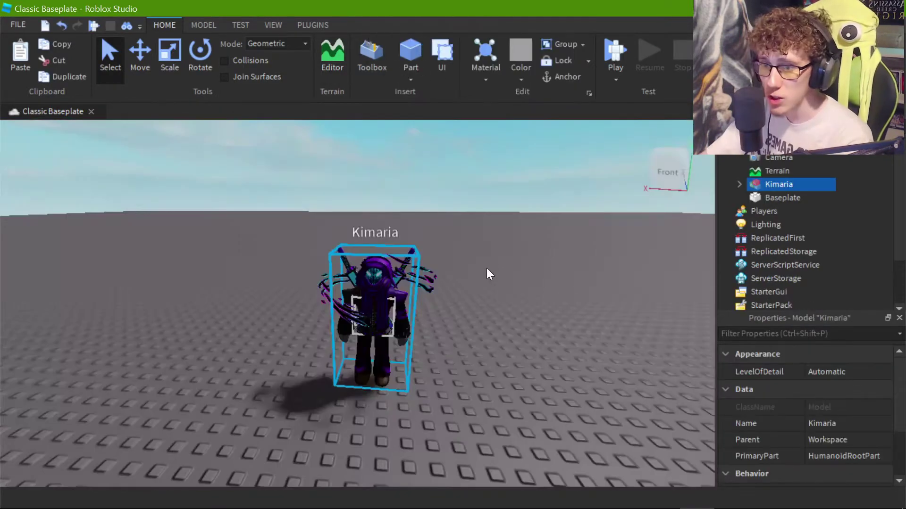
# - Bring up the pasted avatar model's actions menu in Explorer, then dismiss it
pyautogui.scroll(2, 350, 270)
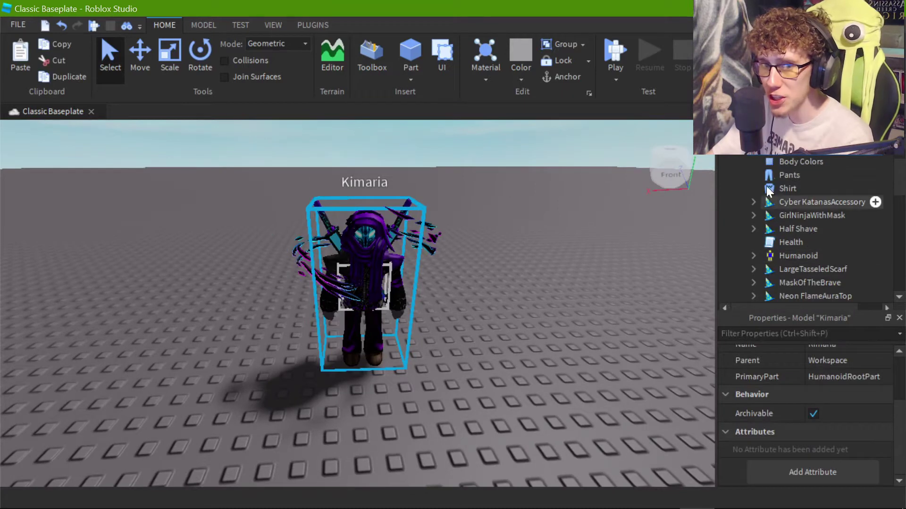
pyautogui.rightClick(771, 153)
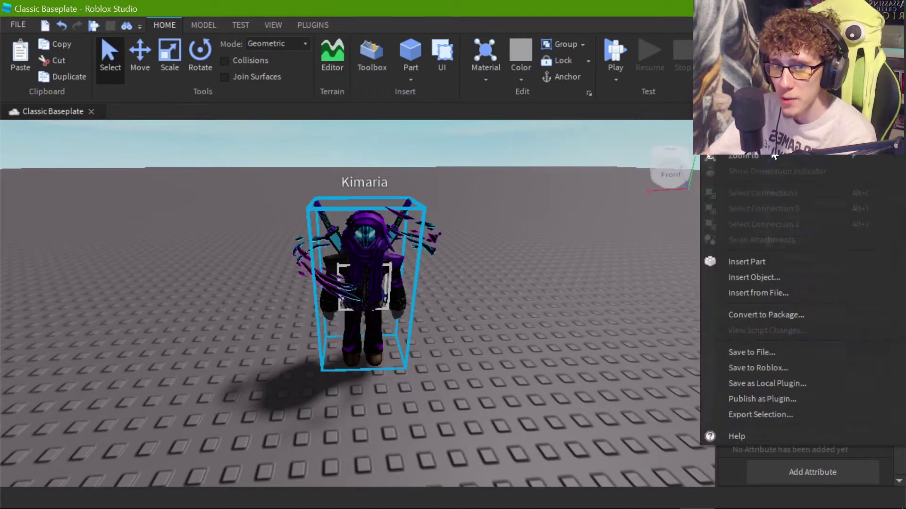
pyautogui.press('Escape')
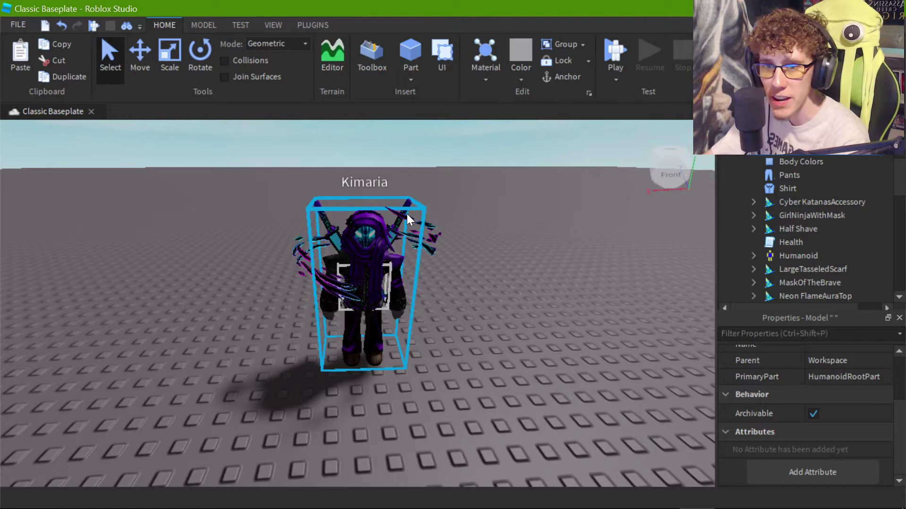
# - Export the posed avatar model from Explorer with Export Selection as an .obj file
pyautogui.scroll(2, 820, 230)
pyautogui.scroll(3, 266, 277)
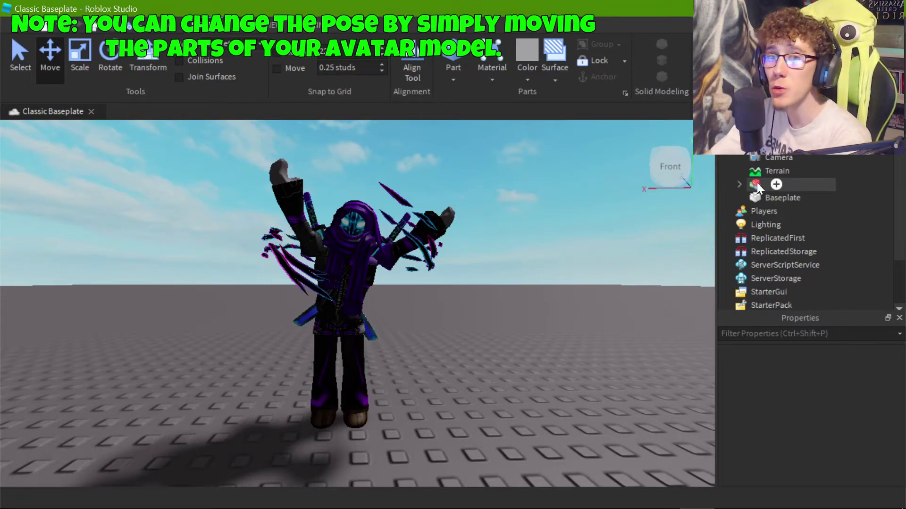
pyautogui.rightClick(757, 183)
pyautogui.click(762, 414)
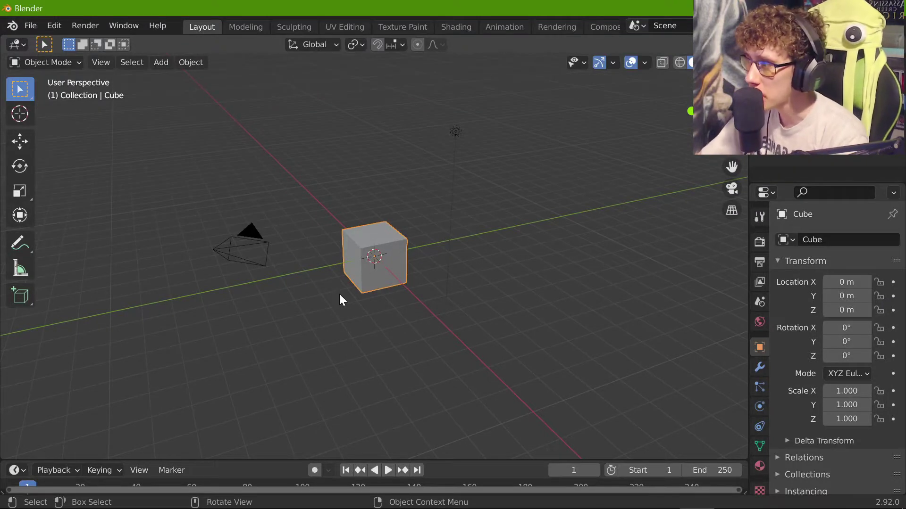
# - Reselect Blender's default cube and delete it through its Object Context Menu
pyautogui.click(29, 27)
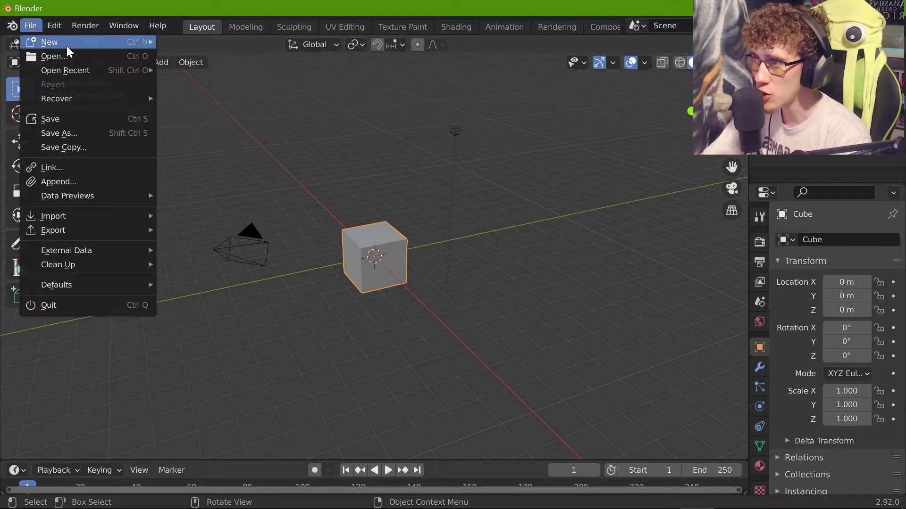
pyautogui.click(157, 215)
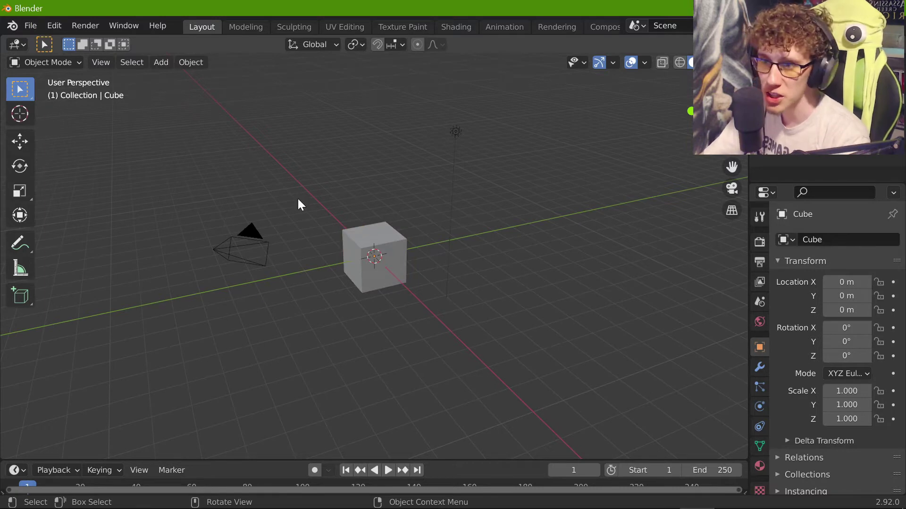
pyautogui.hotkey('ctrl', 'z')
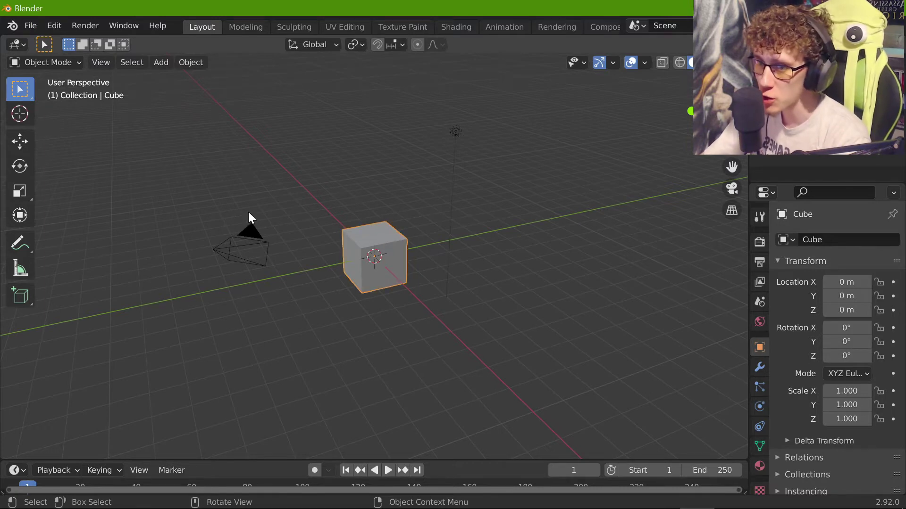
pyautogui.rightClick(367, 262)
pyautogui.rightClick(379, 259)
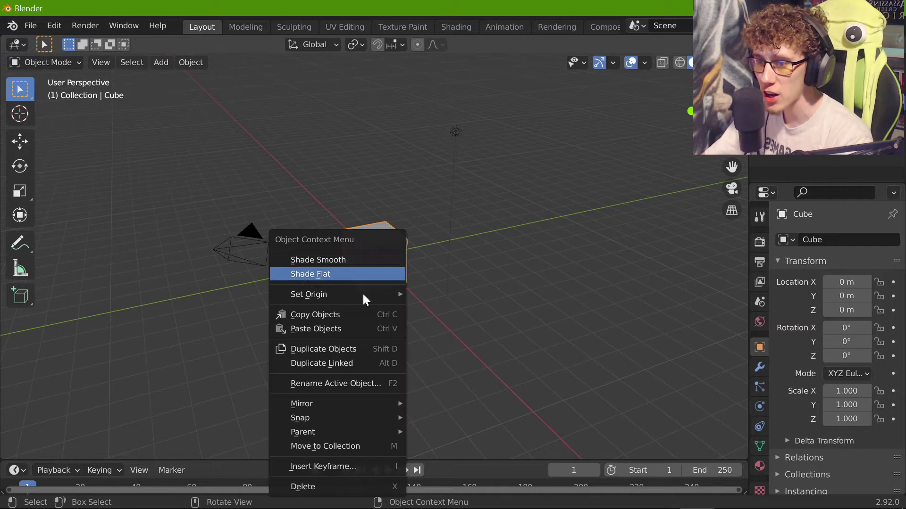
pyautogui.click(349, 487)
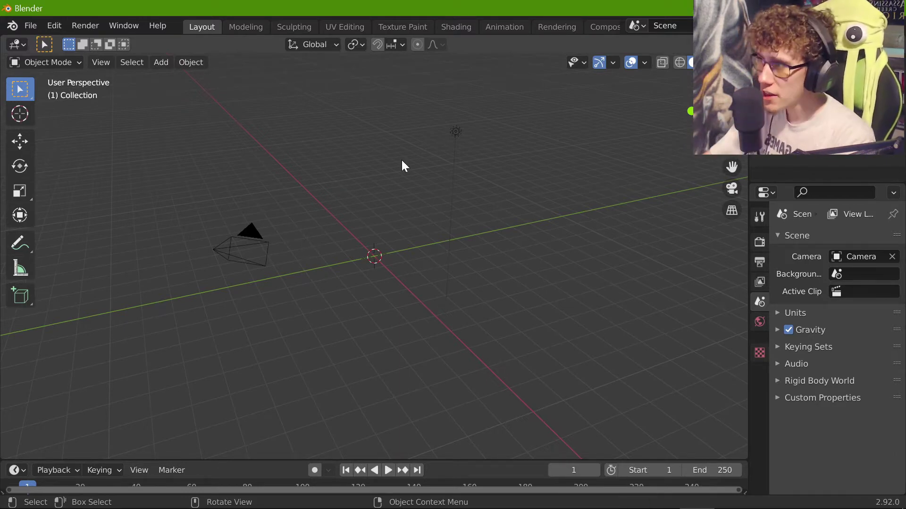
# - Import kimholdingsign.obj through File > Import > Wavefront (.obj)
pyautogui.click(34, 32)
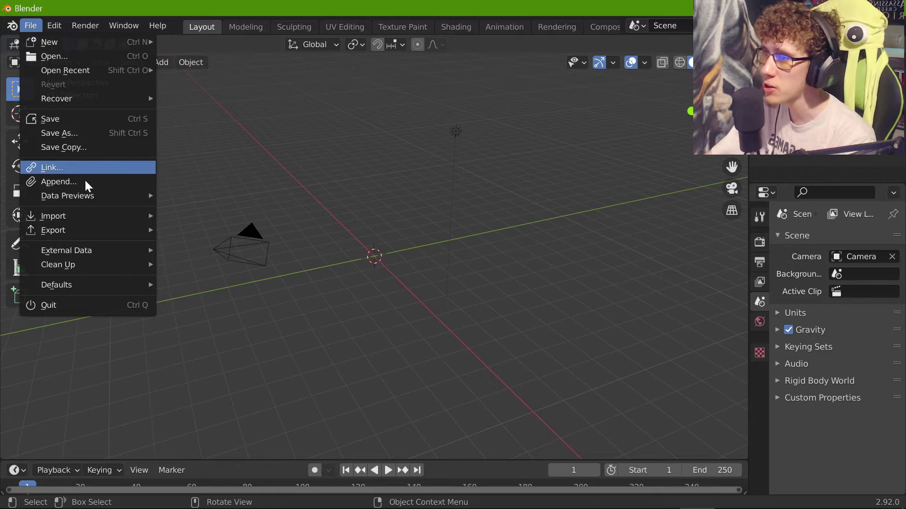
pyautogui.moveTo(83, 214)
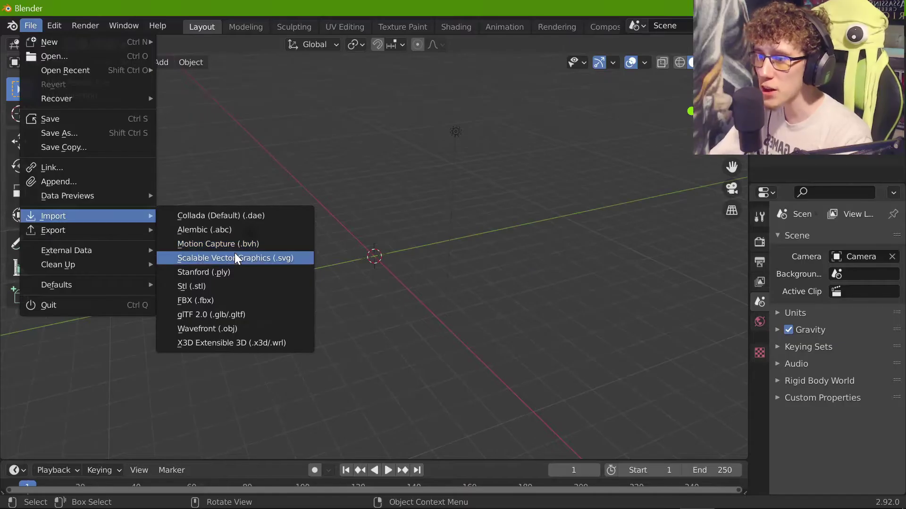
pyautogui.click(242, 328)
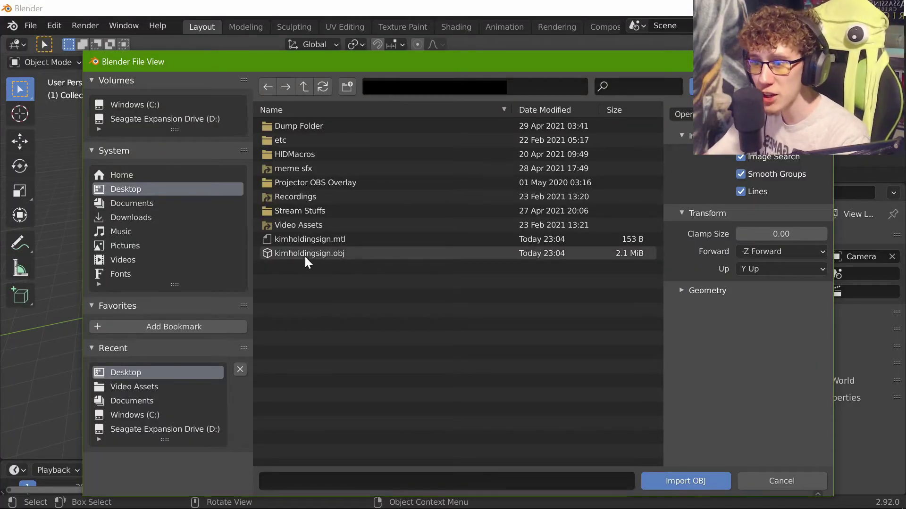
pyautogui.click(304, 256)
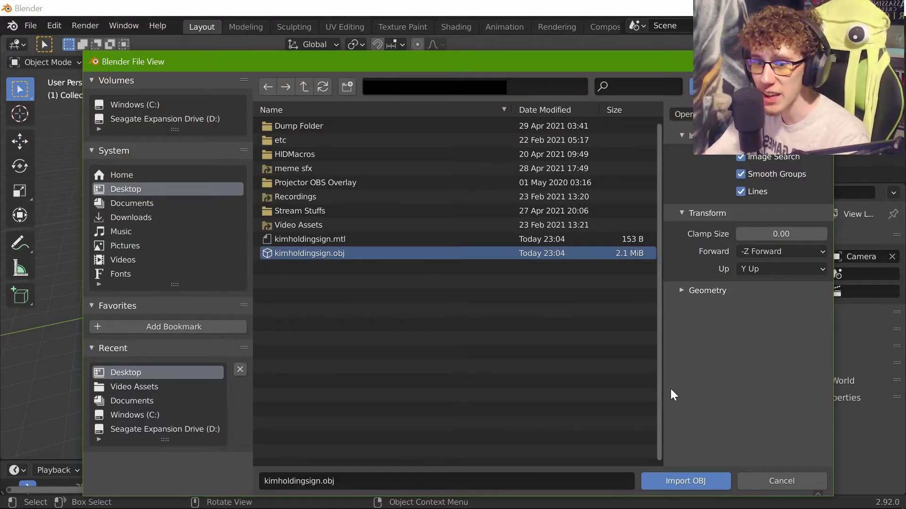
pyautogui.click(679, 481)
# - Delete the duplicate imported avatar so a single copy remains, then switch to the Move tool
pyautogui.rightClick(479, 287)
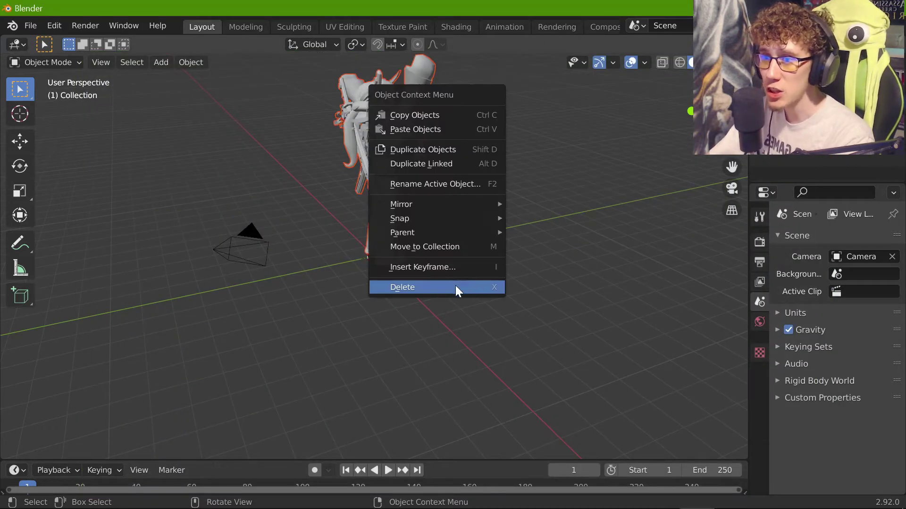
pyautogui.click(456, 287)
pyautogui.click(20, 142)
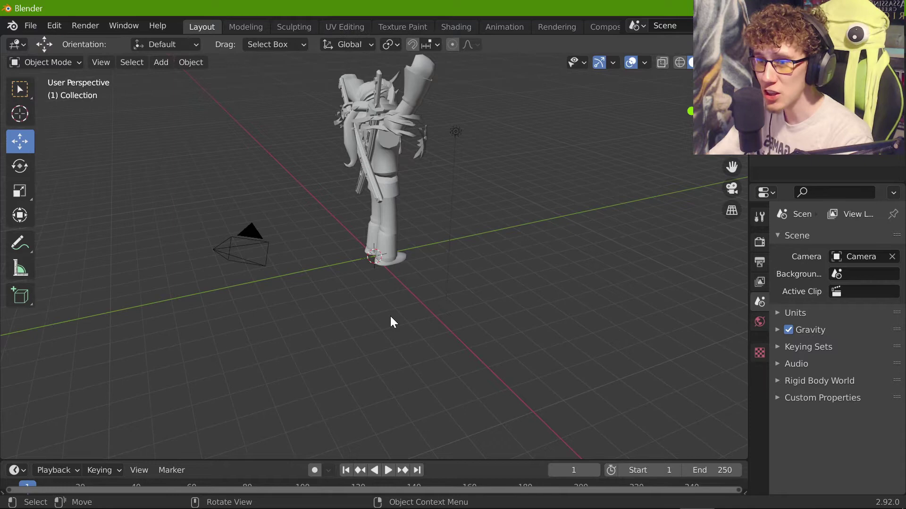
# - Move the camera to X -1.6311, Y 14.724, Z 7.1883, rotated 83°/0°/-173°, framing the avatar
pyautogui.rightClick(416, 294)
pyautogui.click(417, 295)
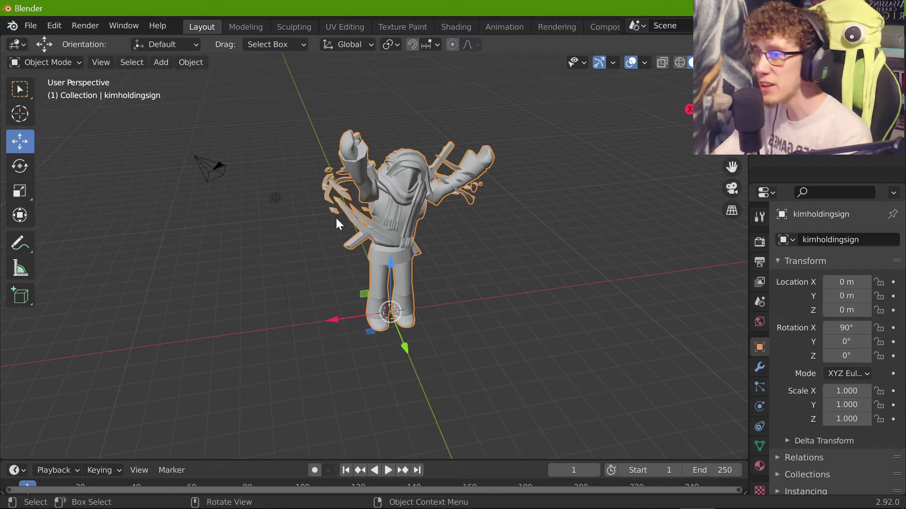
pyautogui.click(208, 169)
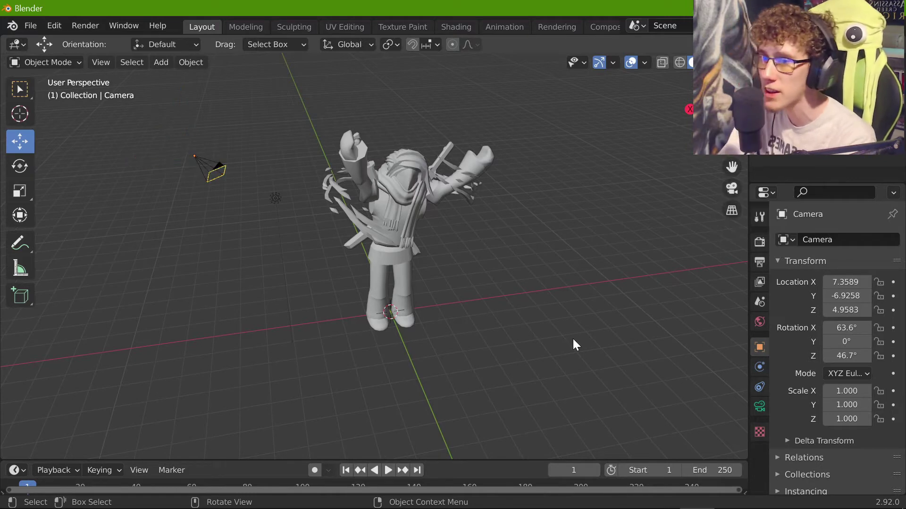
pyautogui.press('KP_0')
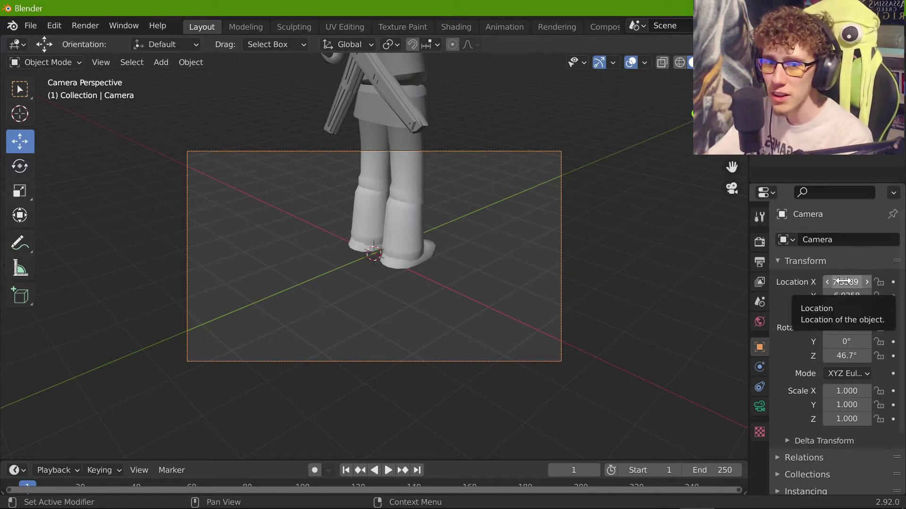
pyautogui.moveTo(825, 281); pyautogui.dragTo(792, 281)
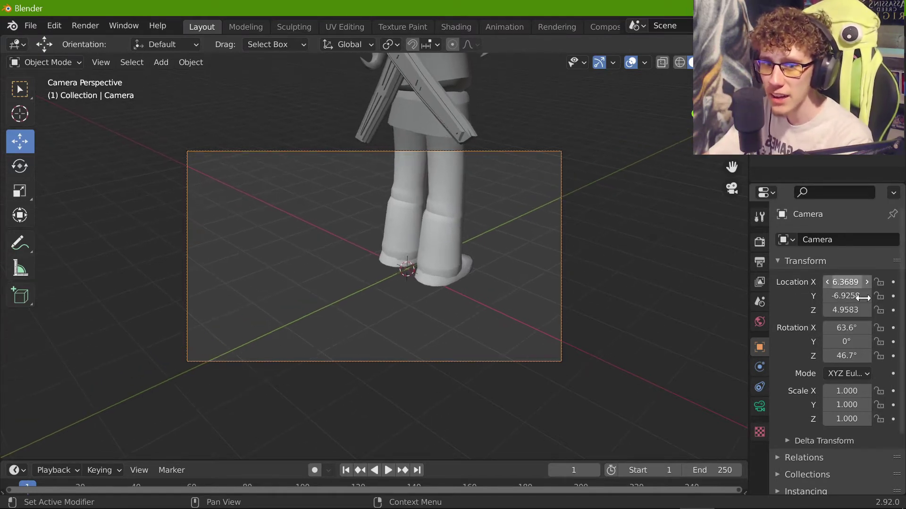
pyautogui.moveTo(844, 296); pyautogui.dragTo(833, 328)
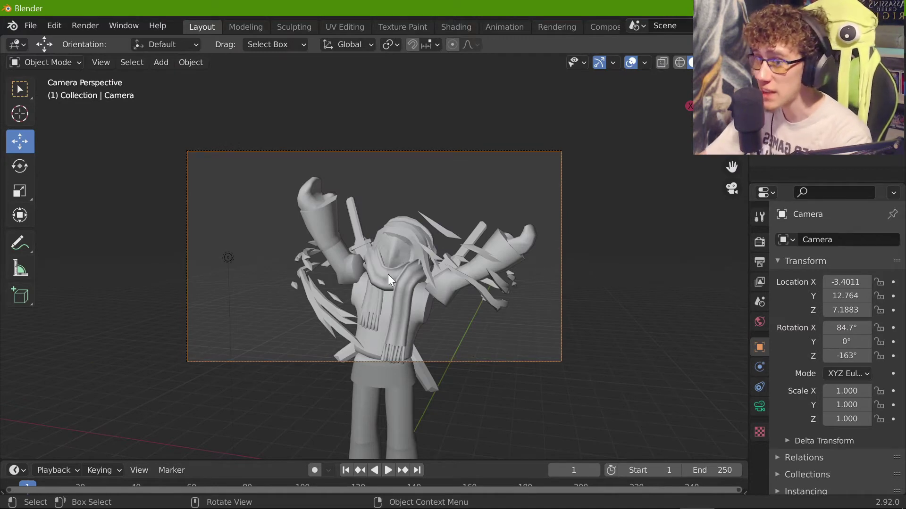
pyautogui.moveTo(456, 330); pyautogui.dragTo(417, 229, button='middle')
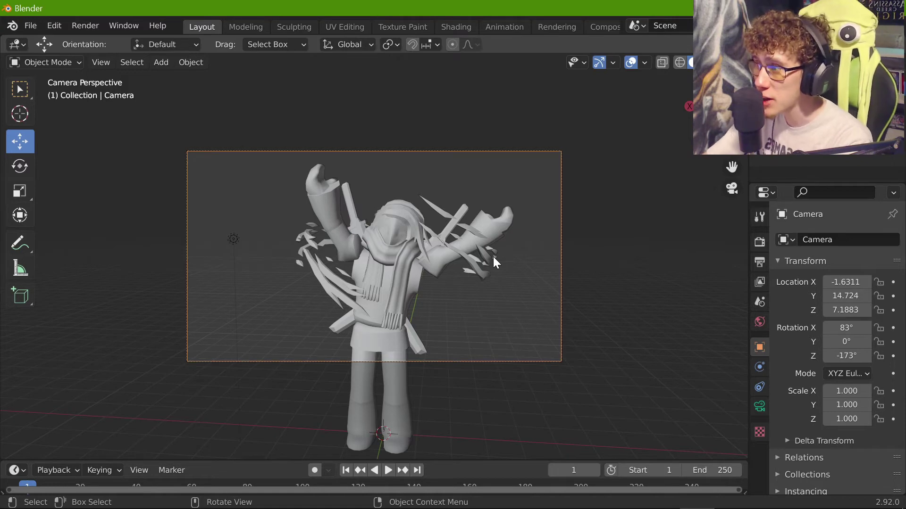
# - Delete the Light object from the Outliner
pyautogui.click(817, 117)
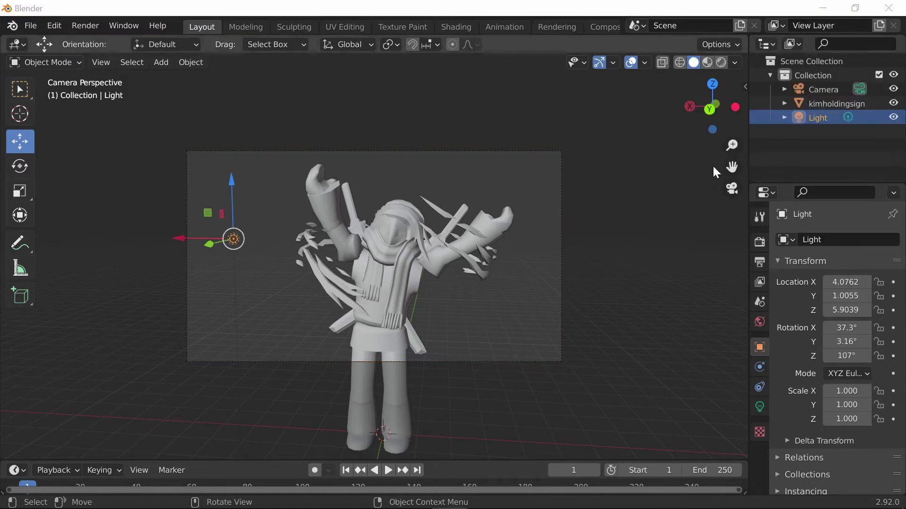
pyautogui.click(830, 120)
pyautogui.rightClick(819, 117)
pyautogui.rightClick(814, 116)
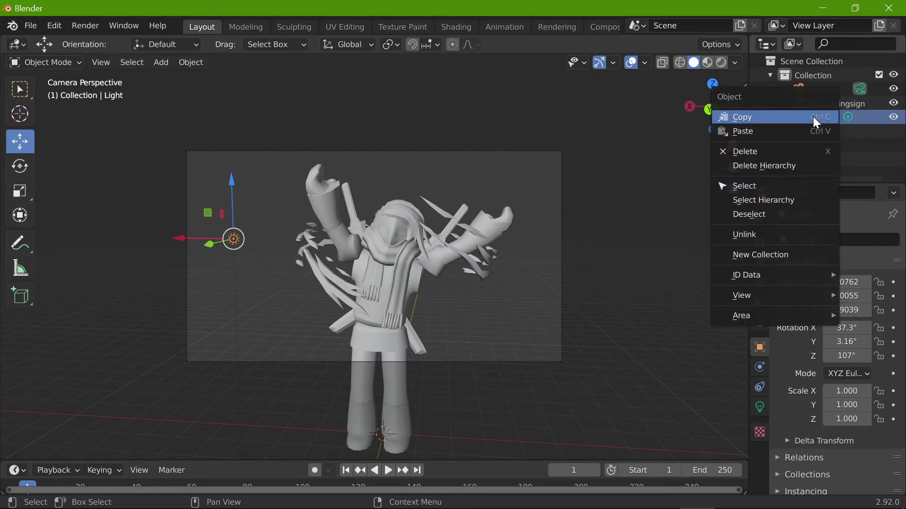
pyautogui.click(780, 151)
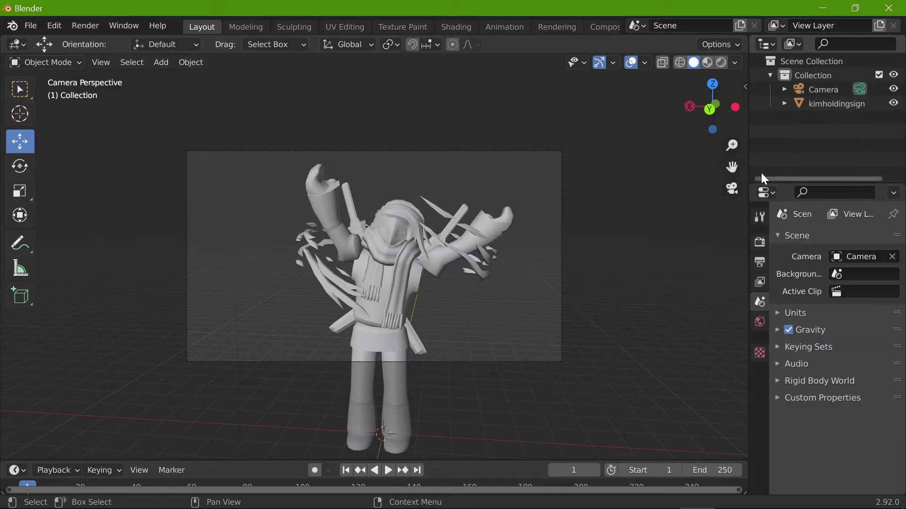
# - Switch the Render Engine from Eevee to Cycles in Render Properties
pyautogui.click(761, 218)
pyautogui.click(763, 243)
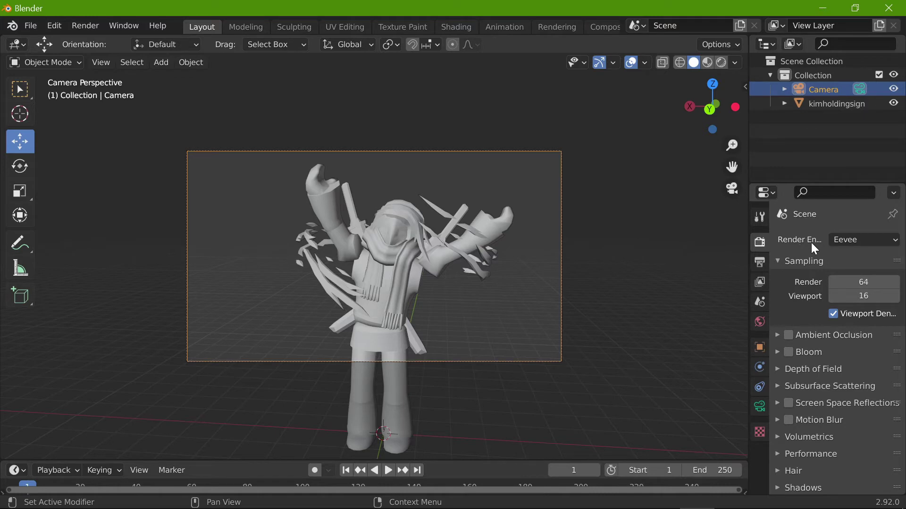
pyautogui.click(849, 238)
pyautogui.click(840, 237)
pyautogui.click(842, 240)
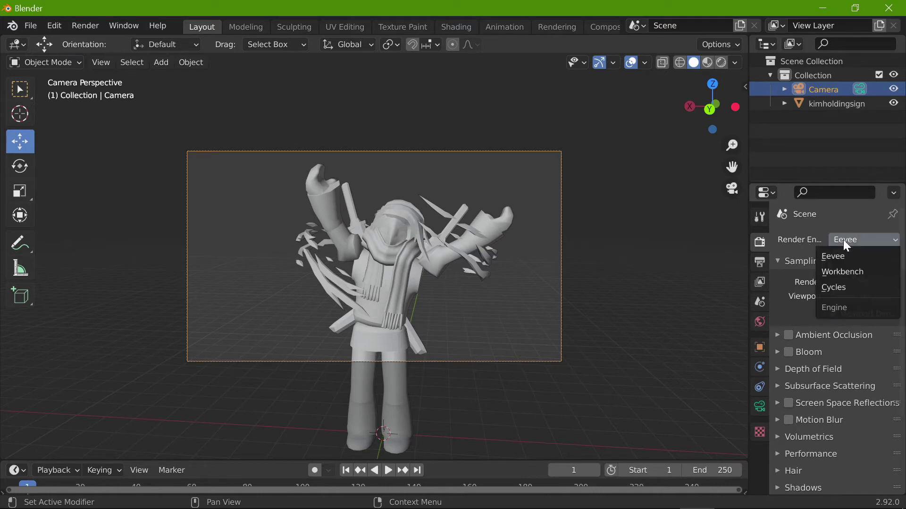
pyautogui.click(845, 285)
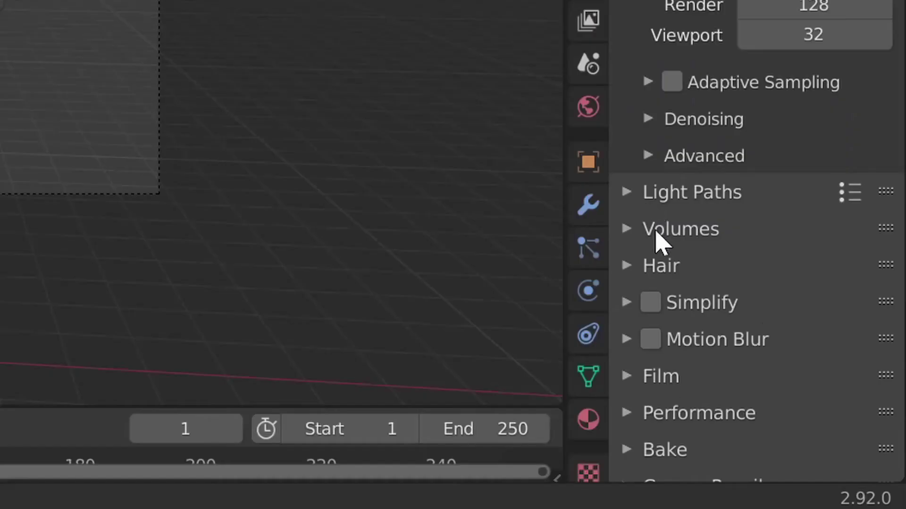
# - Expand the Film panel and change Exposure from 1 to 5
pyautogui.scroll(-3, 665, 246)
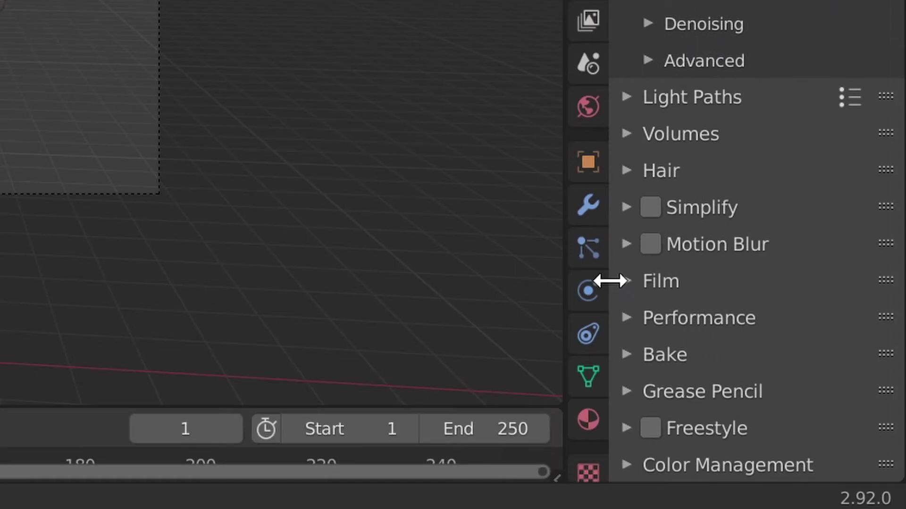
pyautogui.click(629, 283)
pyautogui.scroll(-1, 769, 333)
pyautogui.click(798, 290)
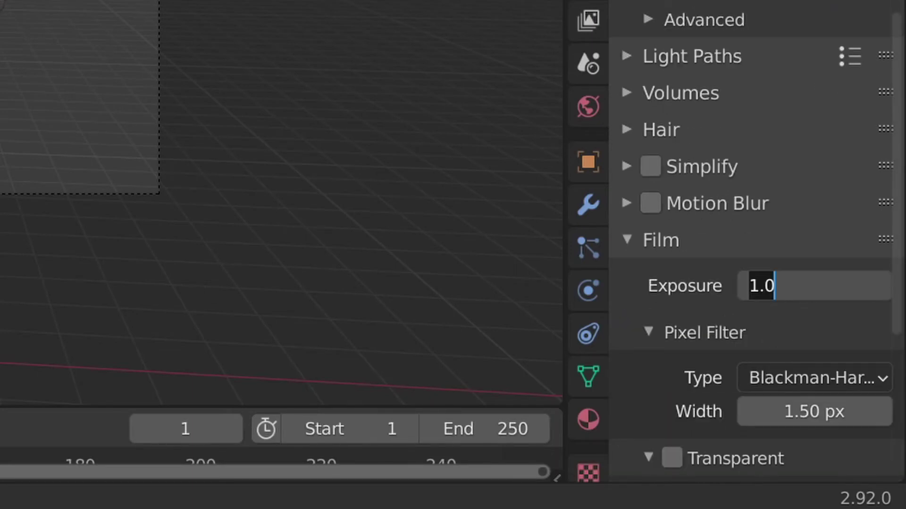
pyautogui.click(759, 286)
pyautogui.press('BackSpace')
pyautogui.write('5')
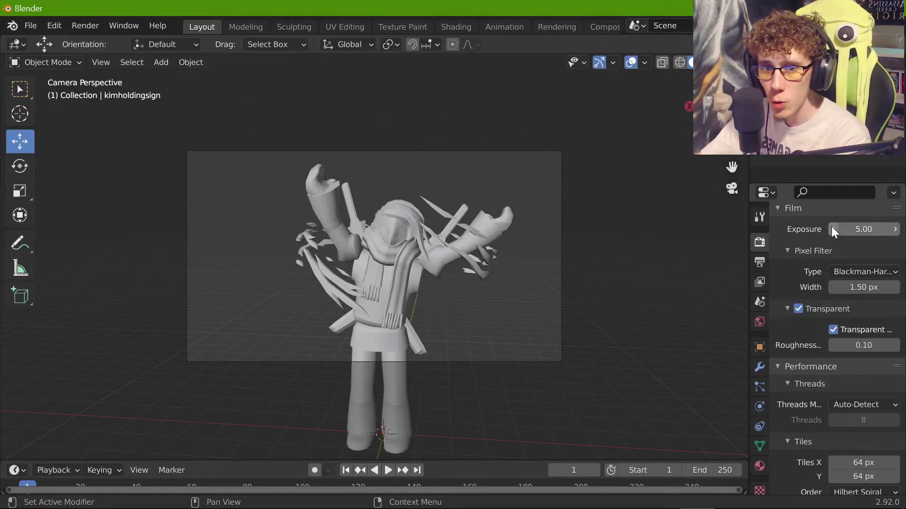
pyautogui.scroll(2, 840, 262)
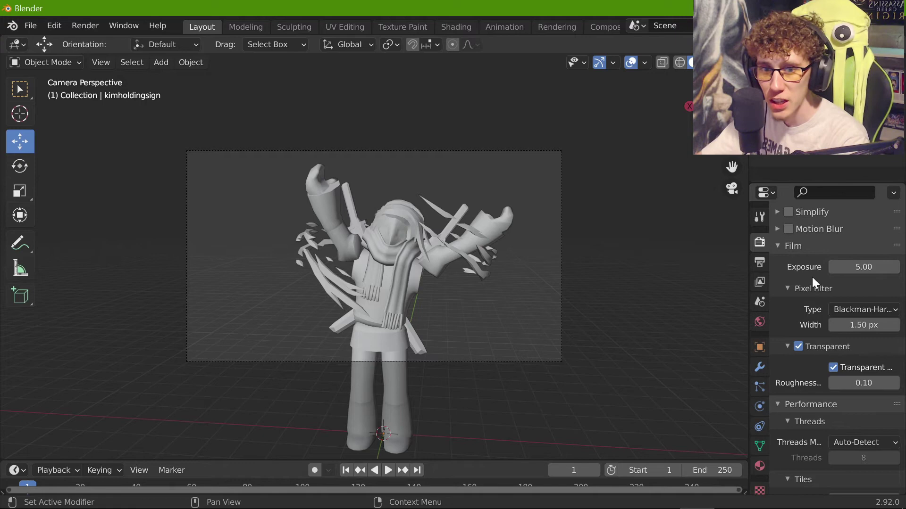
pyautogui.scroll(-1, 816, 330)
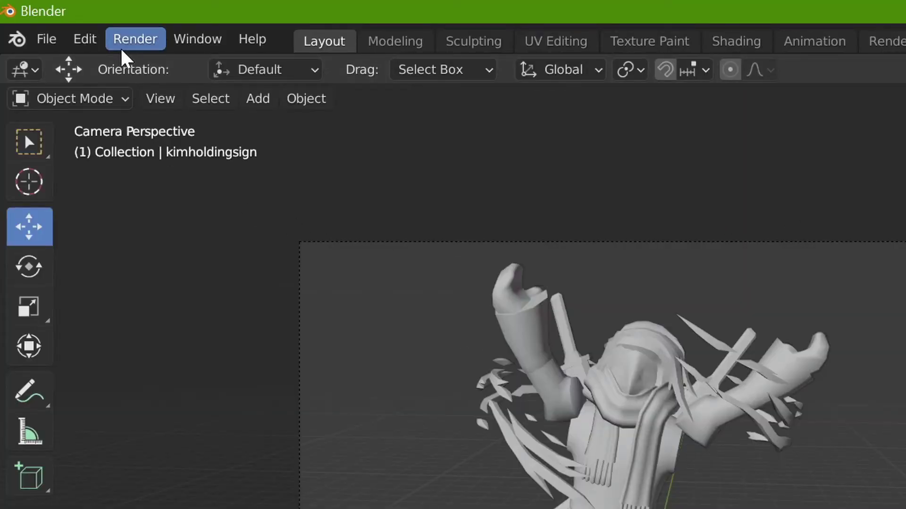
# - Render the camera view with Render > Render Image
pyautogui.click(109, 45)
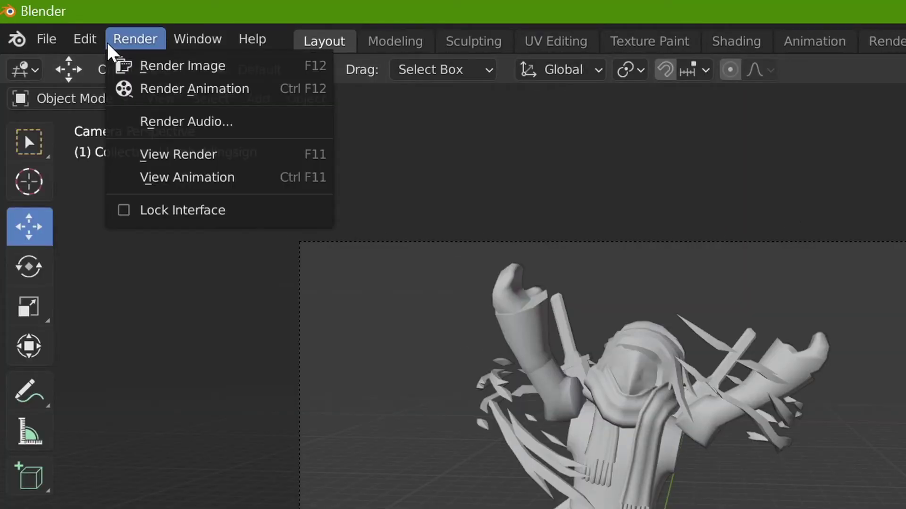
pyautogui.click(155, 70)
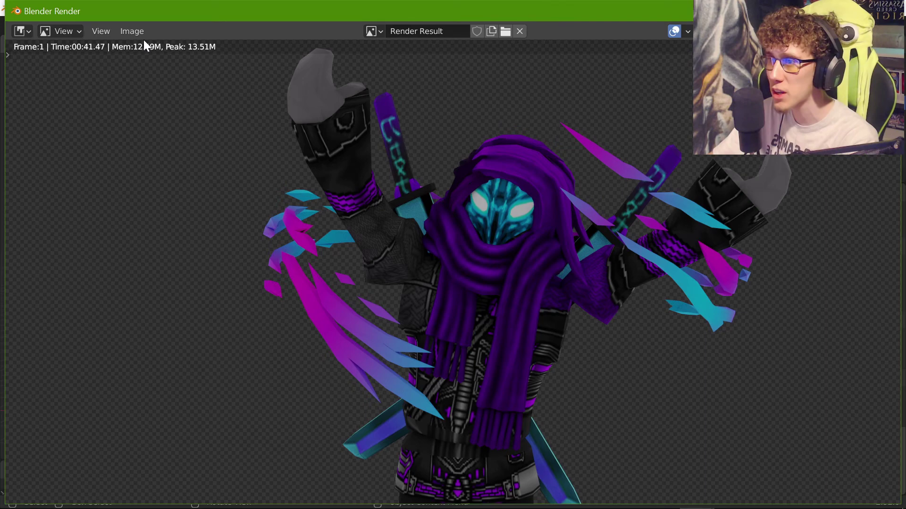
# - Bring up the Save As dialog for the rendered avatar image, with 15% compression and Save As Render enabled
pyautogui.click(133, 31)
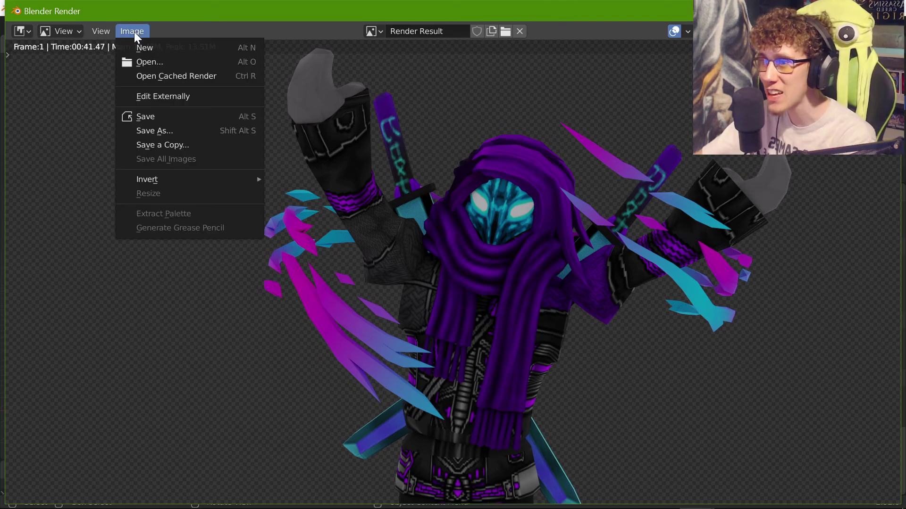
pyautogui.click(166, 130)
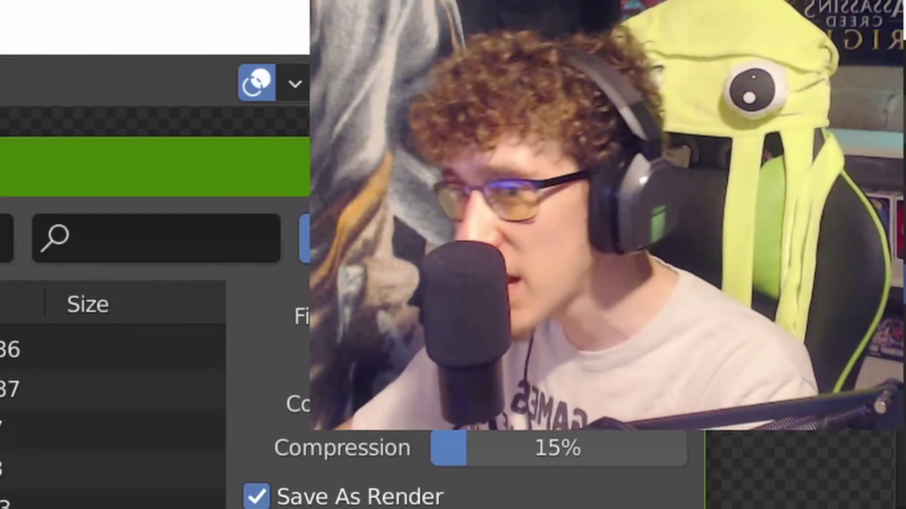